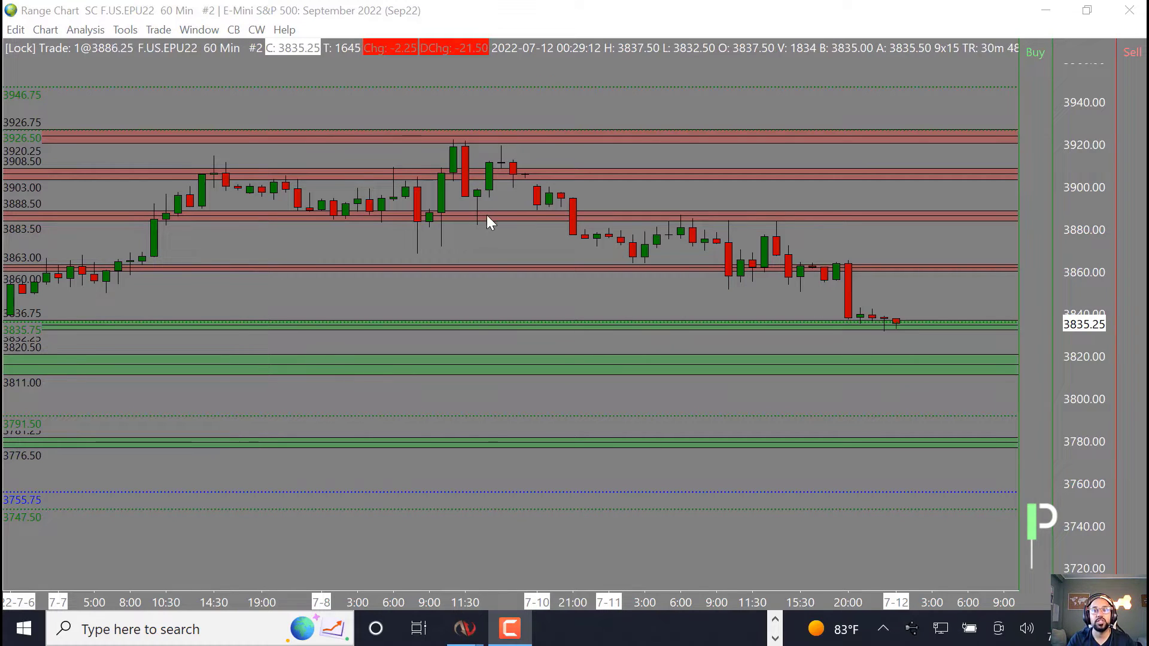
Draw a dashed line on the 60-minute chart from about 3883 down to about 3850, and delete it.
{"action": "left_click_drag", "start_coordinate": [1088, 270], "coordinate": [1085, 332]}
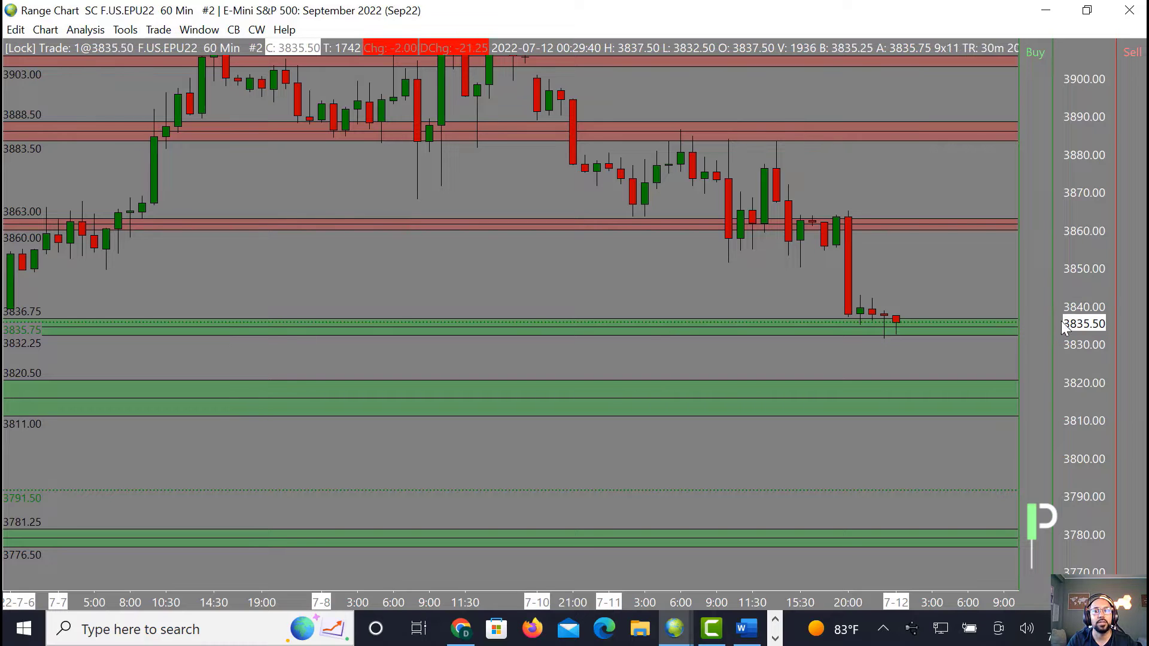
{"action": "left_click_drag", "start_coordinate": [1061, 321], "coordinate": [1086, 357]}
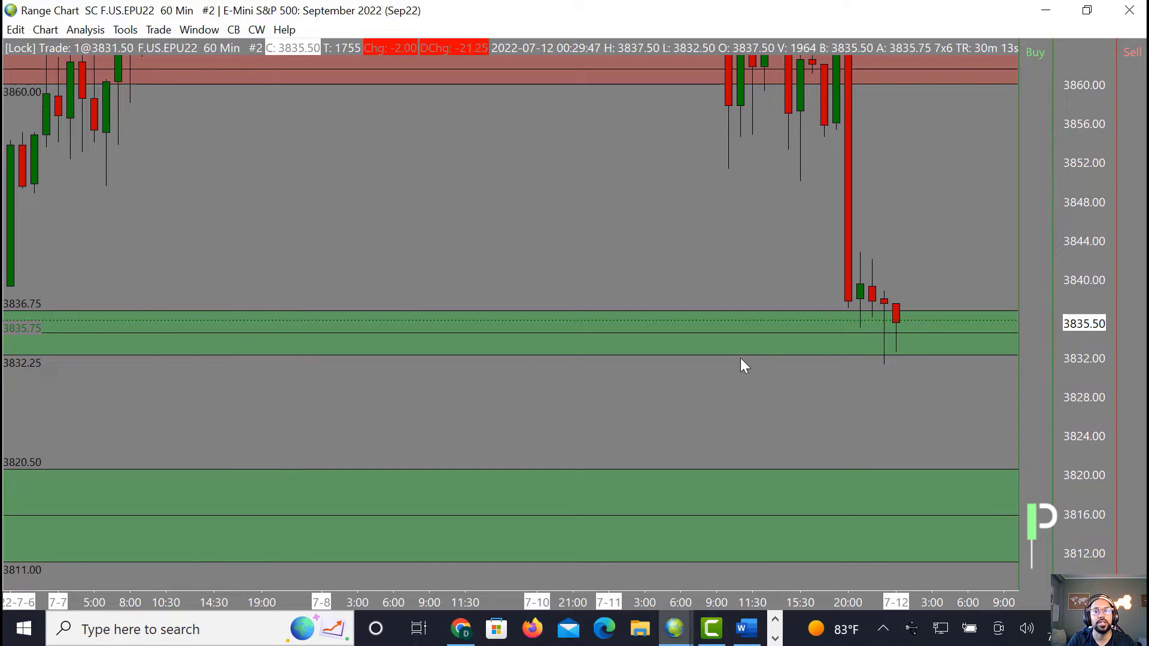
{"action": "left_click_drag", "start_coordinate": [1065, 337], "coordinate": [1083, 281]}
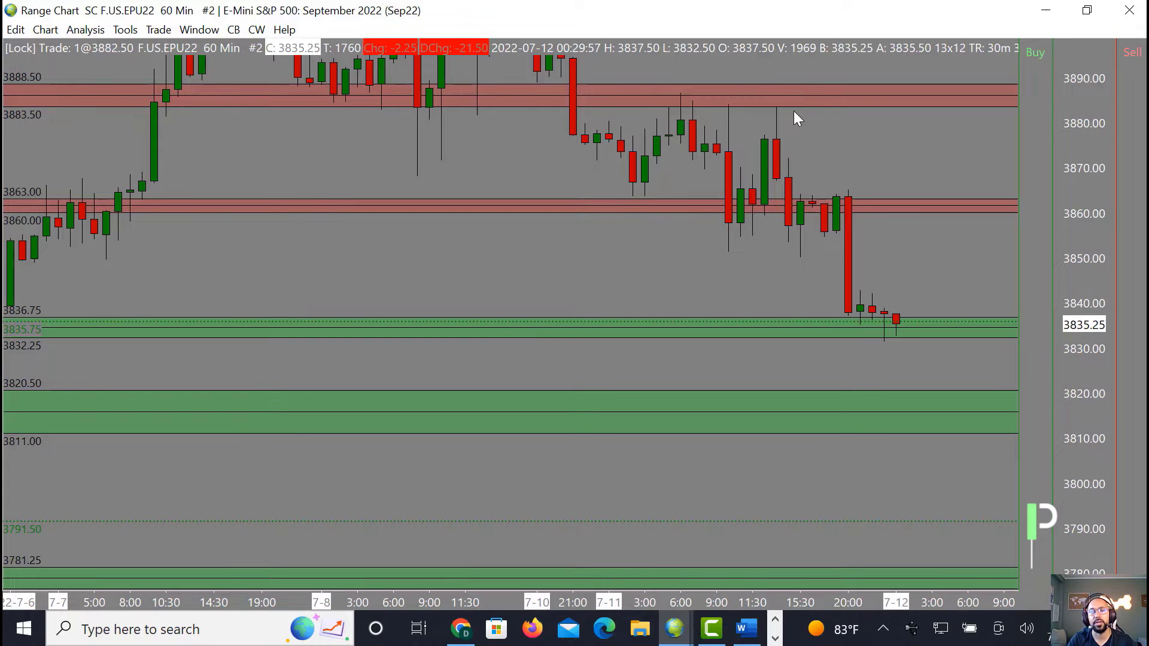
{"action": "left_click_drag", "start_coordinate": [826, 188], "coordinate": [833, 203]}
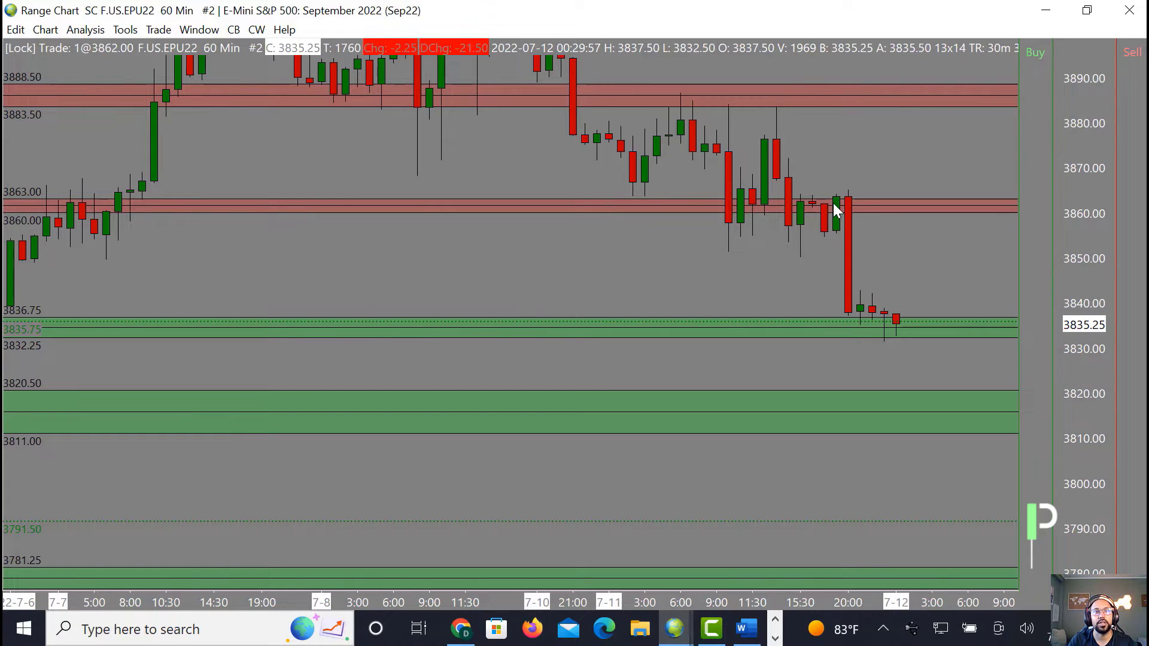
{"action": "left_click_drag", "start_coordinate": [763, 108], "coordinate": [859, 258]}
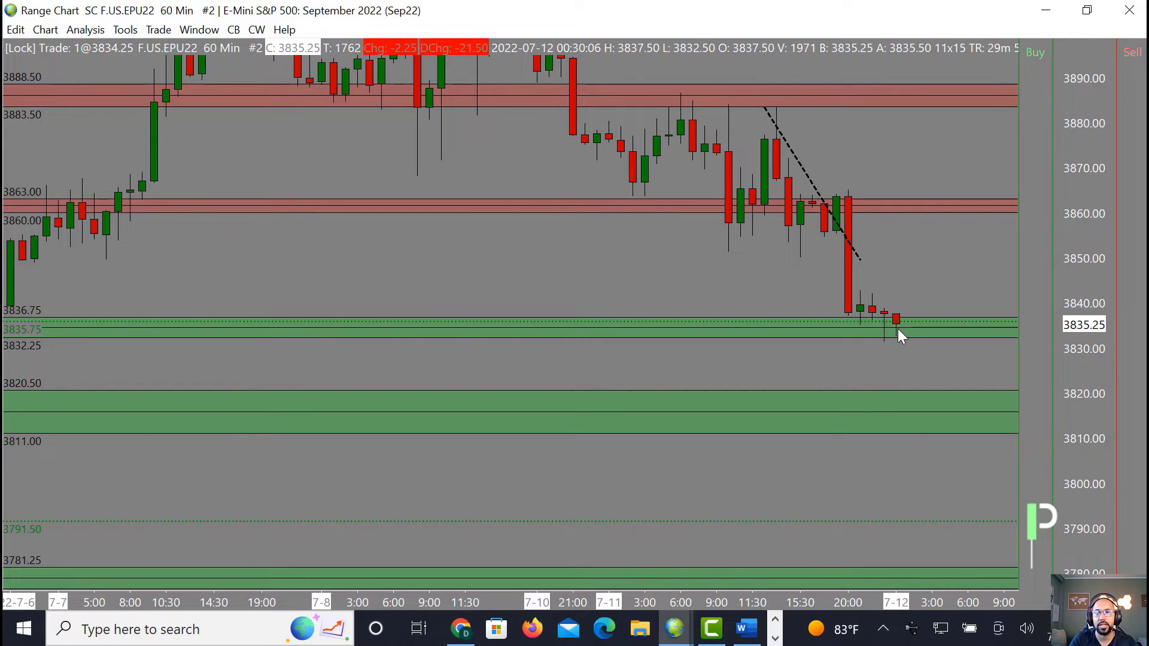
{"action": "key", "text": "Delete"}
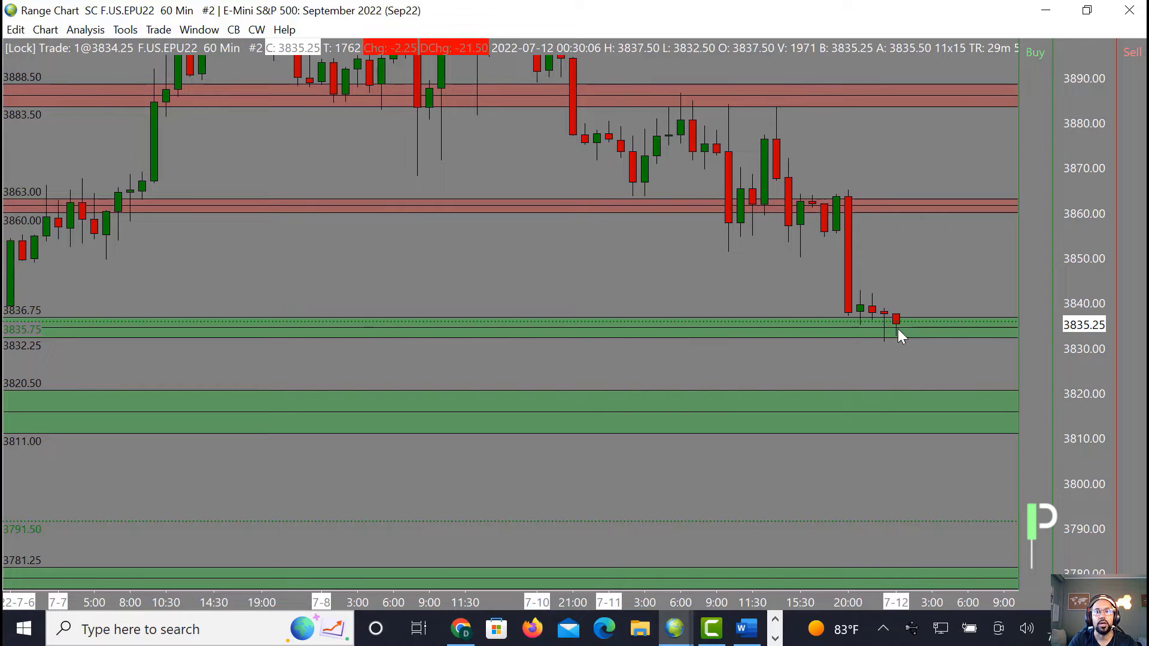
Sketch dashed lines along the recent declines, including one from the latest peak into the 3811.00–3820.50 support zone, and clear them.
{"action": "left_click_drag", "start_coordinate": [632, 78], "coordinate": [916, 274]}
{"action": "left_click_drag", "start_coordinate": [728, 105], "coordinate": [928, 304]}
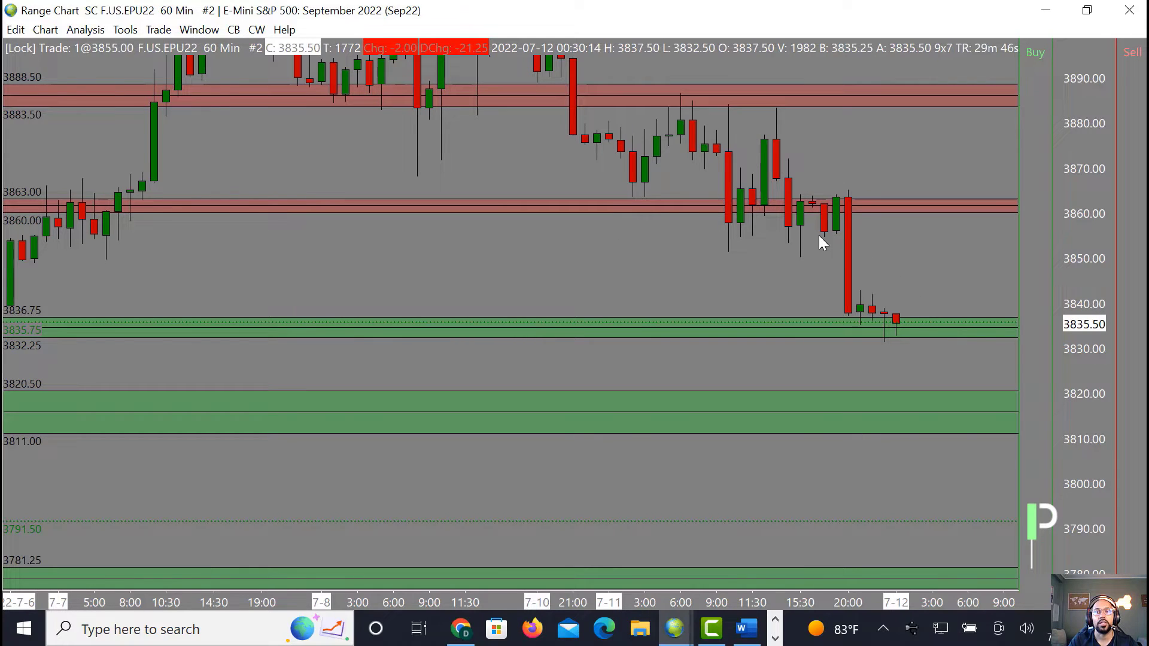
{"action": "left_click_drag", "start_coordinate": [848, 191], "coordinate": [899, 426]}
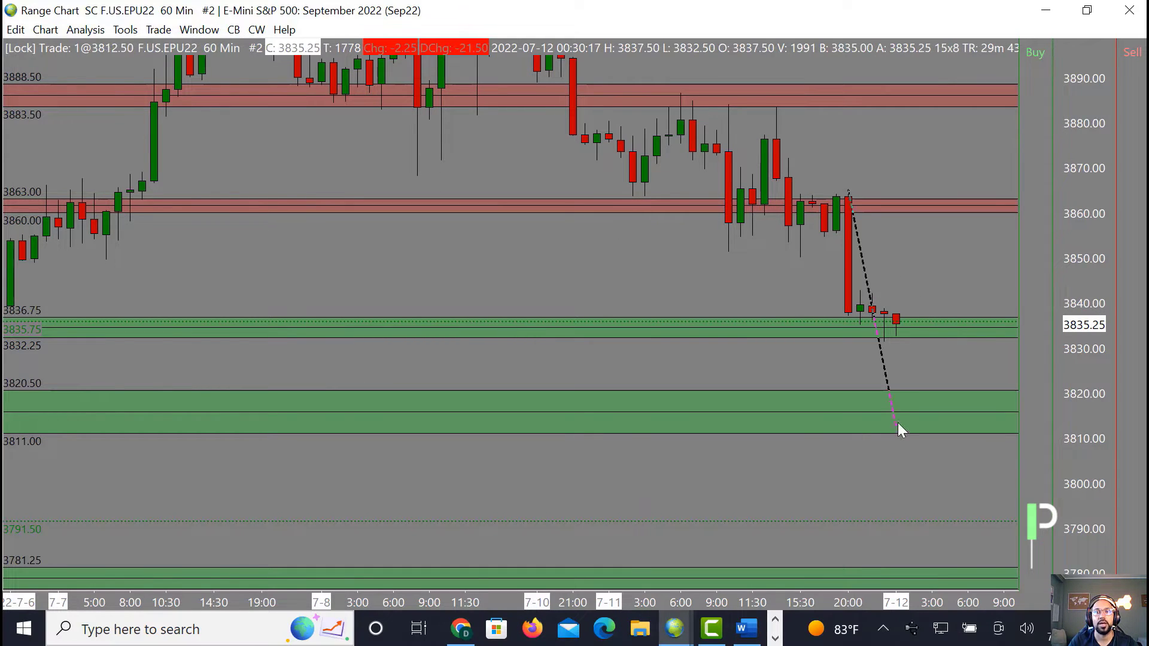
{"action": "key", "text": "Escape"}
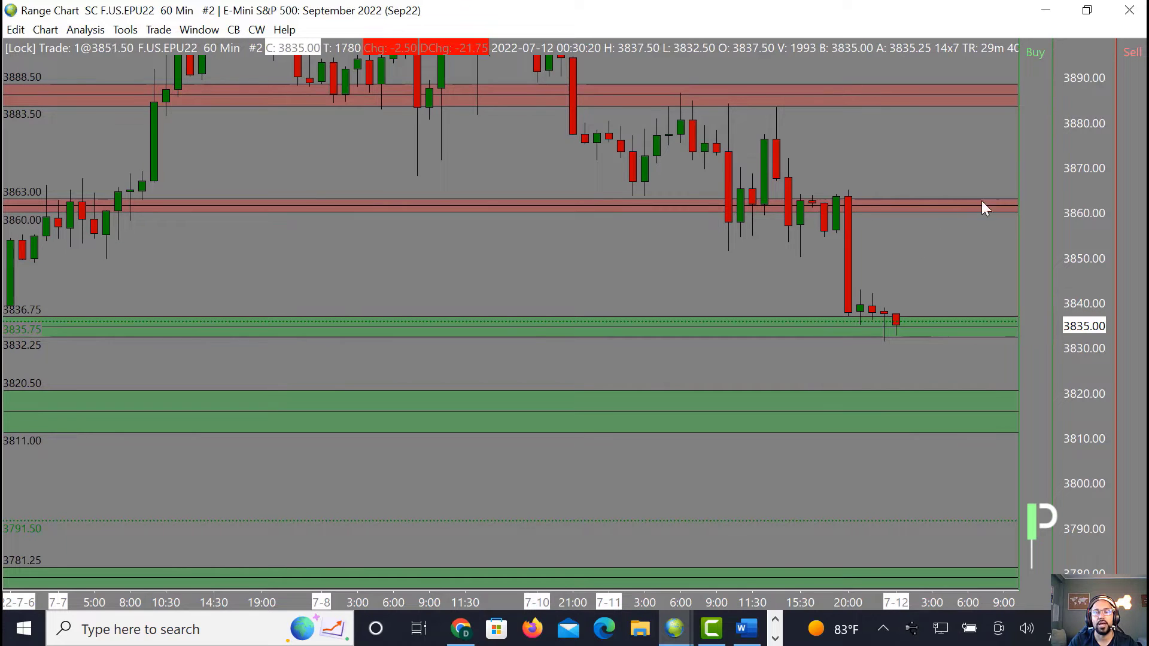
Rescale the 60-minute chart's price axis to examine the support and resistance zones between 3776.50 and 3926.75.
{"action": "left_click_drag", "start_coordinate": [1091, 269], "coordinate": [1079, 251]}
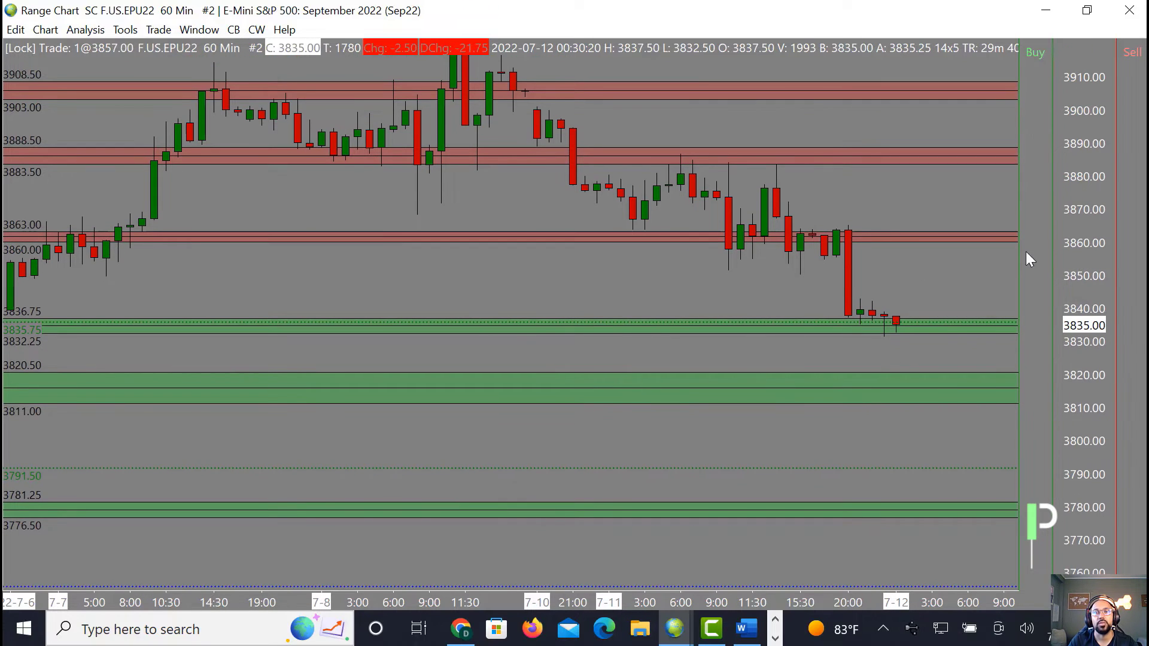
{"action": "left_click_drag", "start_coordinate": [823, 191], "coordinate": [916, 323]}
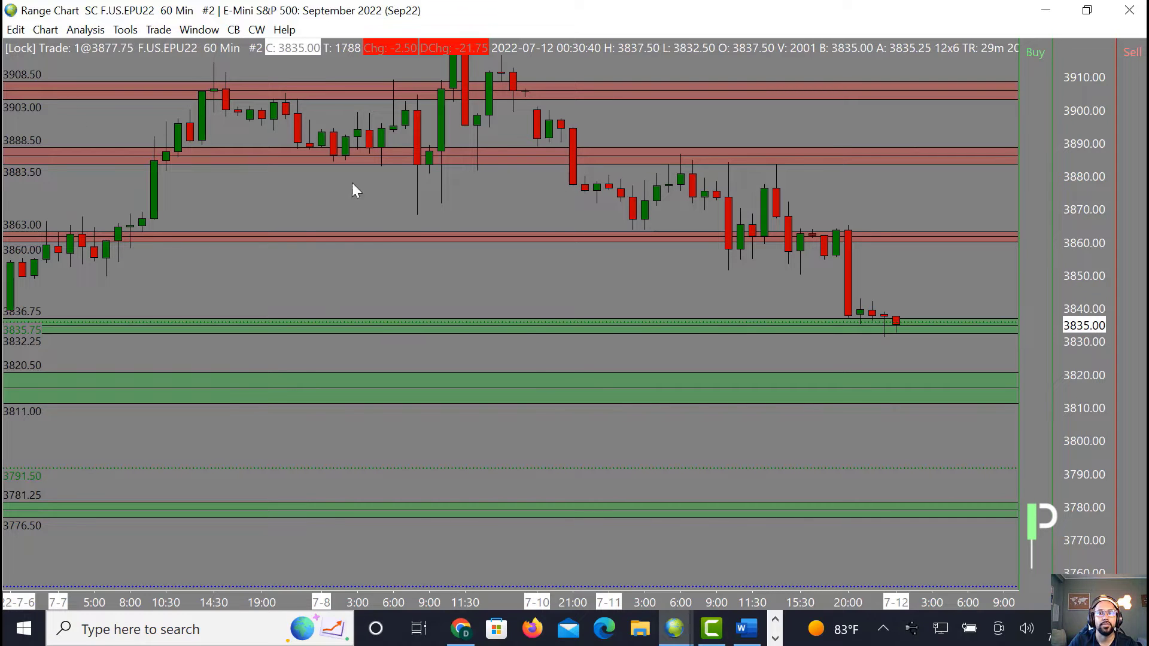
{"action": "left_click_drag", "start_coordinate": [1079, 207], "coordinate": [1079, 179]}
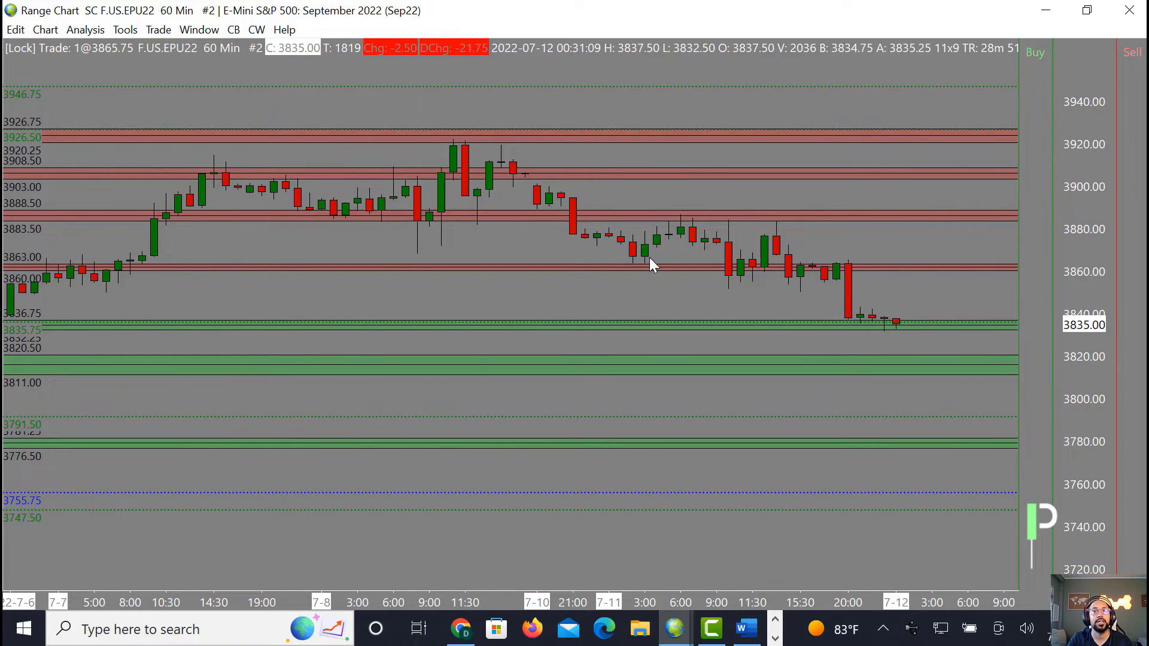
{"action": "left_click_drag", "start_coordinate": [1089, 259], "coordinate": [1094, 304]}
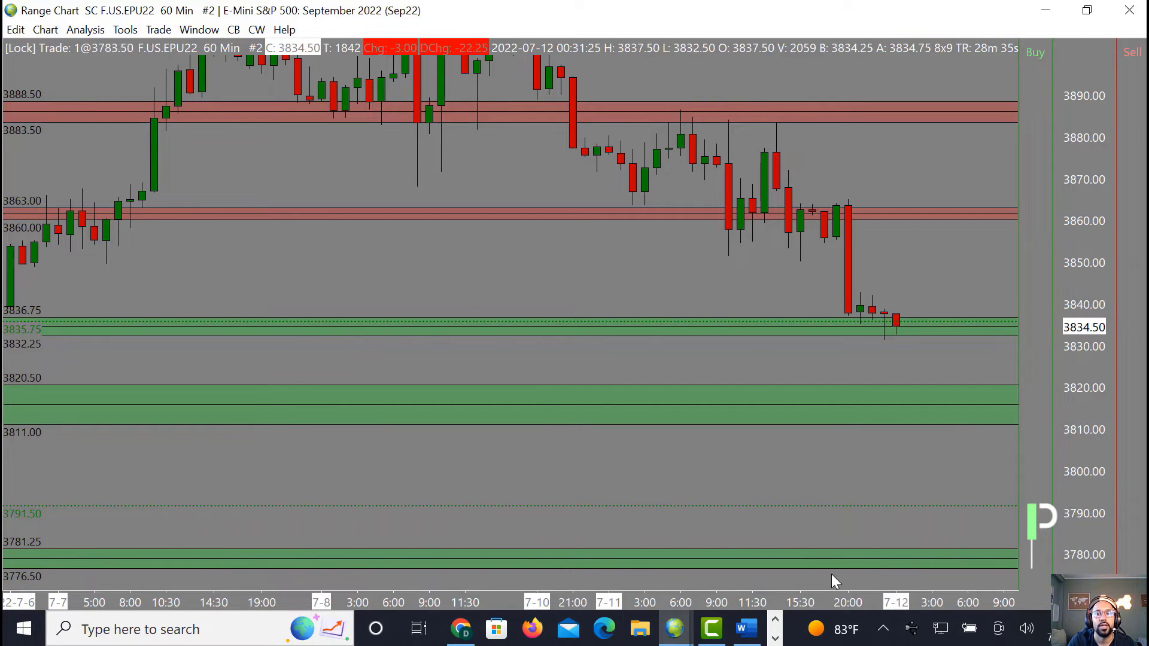
{"action": "left_click_drag", "start_coordinate": [1076, 420], "coordinate": [1075, 409]}
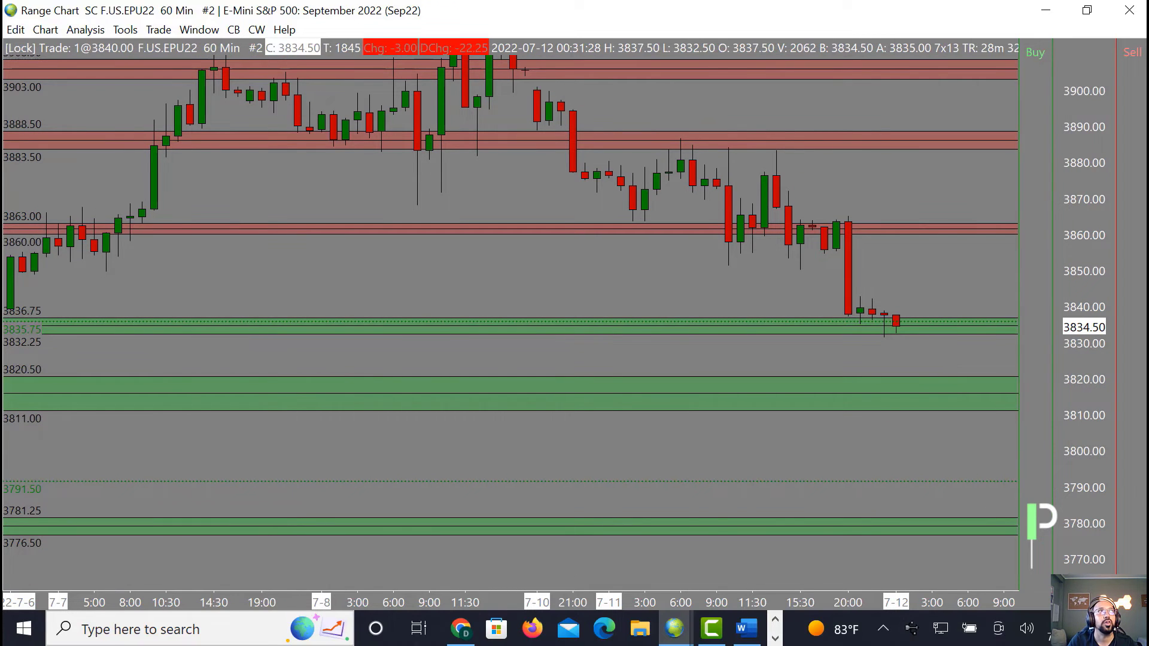
Switch to the 2.00 Range chart and enlarge its price scale around the 3832.25–3836.75 support zone.
{"action": "left_click_drag", "start_coordinate": [1148, 281], "coordinate": [673, 168]}
{"action": "double_click", "coordinate": [672, 168]}
{"action": "left_click_drag", "start_coordinate": [1136, 312], "coordinate": [1136, 381]}
{"action": "left_click_drag", "start_coordinate": [821, 597], "coordinate": [618, 341]}
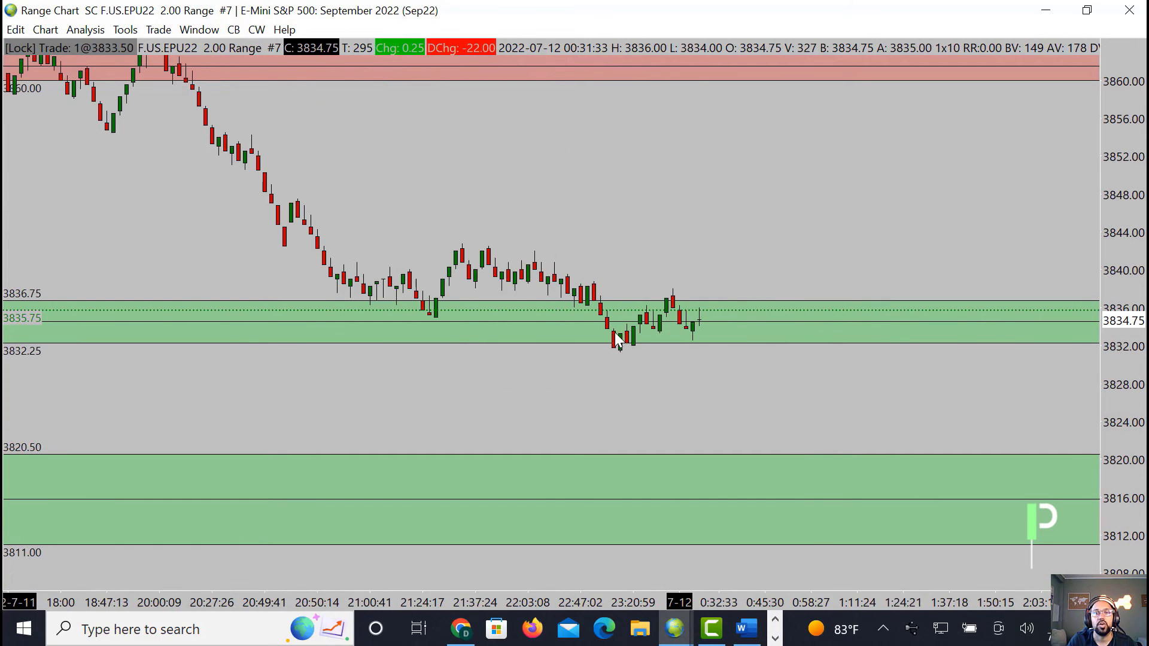
Sketch a dashed bounce from the 3832.25–3836.75 support zone up to the 3860.00–3863.00 resistance zone, and remove the lines.
{"action": "mouse_move", "coordinate": [659, 400]}
{"action": "left_mouse_down"}
{"action": "mouse_move", "coordinate": [674, 335]}
{"action": "mouse_move", "coordinate": [692, 341]}
{"action": "mouse_move", "coordinate": [744, 69]}
{"action": "left_mouse_up"}
{"action": "left_click", "coordinate": [713, 260]}
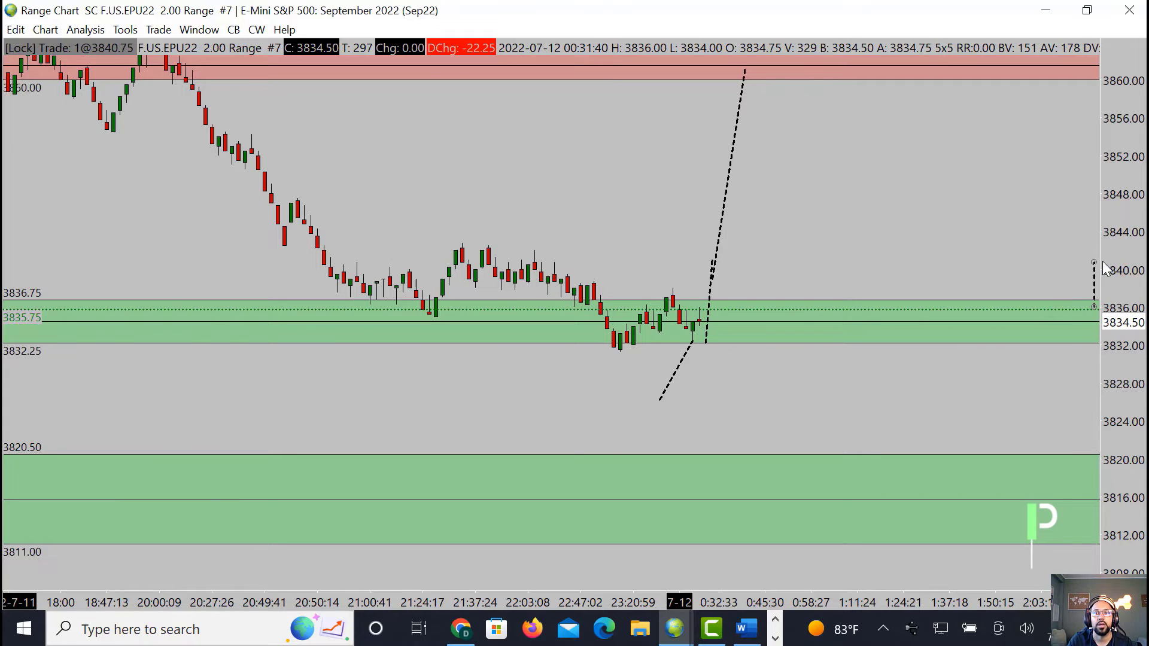
{"action": "key", "text": "Escape"}
Outline the latest sideways range with two dashed lines, add an upward breakout line to about 3851, and delete the drawings.
{"action": "left_click_drag", "start_coordinate": [1130, 287], "coordinate": [1130, 251]}
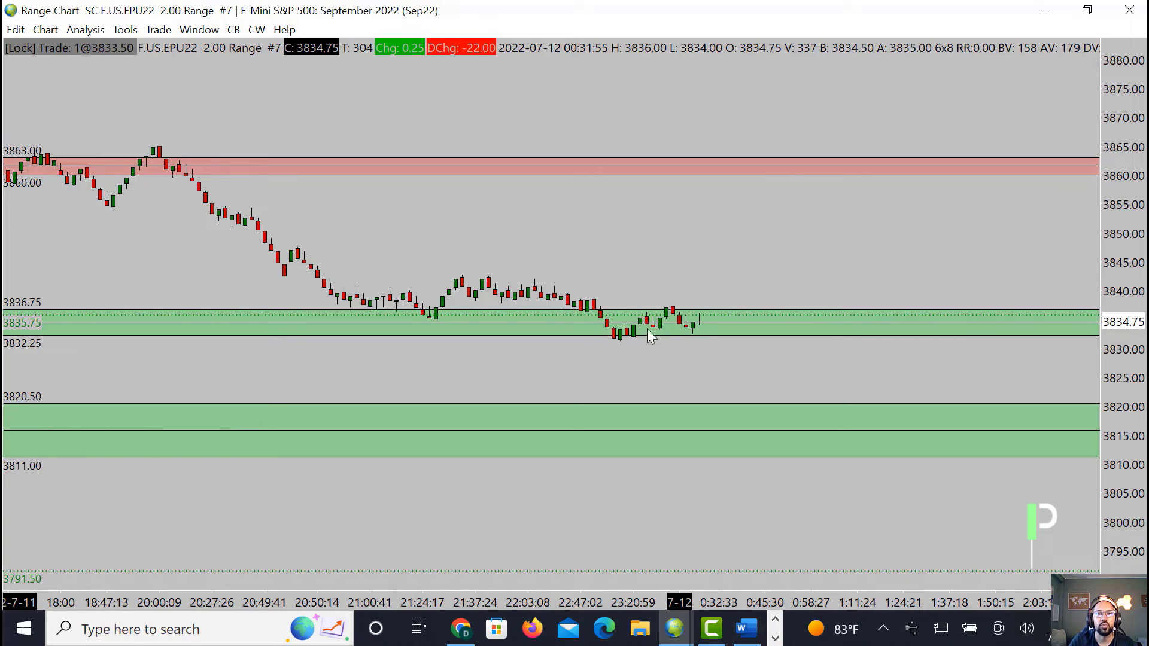
{"action": "left_click_drag", "start_coordinate": [608, 347], "coordinate": [696, 346]}
{"action": "left_click_drag", "start_coordinate": [569, 310], "coordinate": [758, 306]}
{"action": "left_click_drag", "start_coordinate": [613, 339], "coordinate": [797, 343]}
{"action": "left_click_drag", "start_coordinate": [699, 326], "coordinate": [717, 226]}
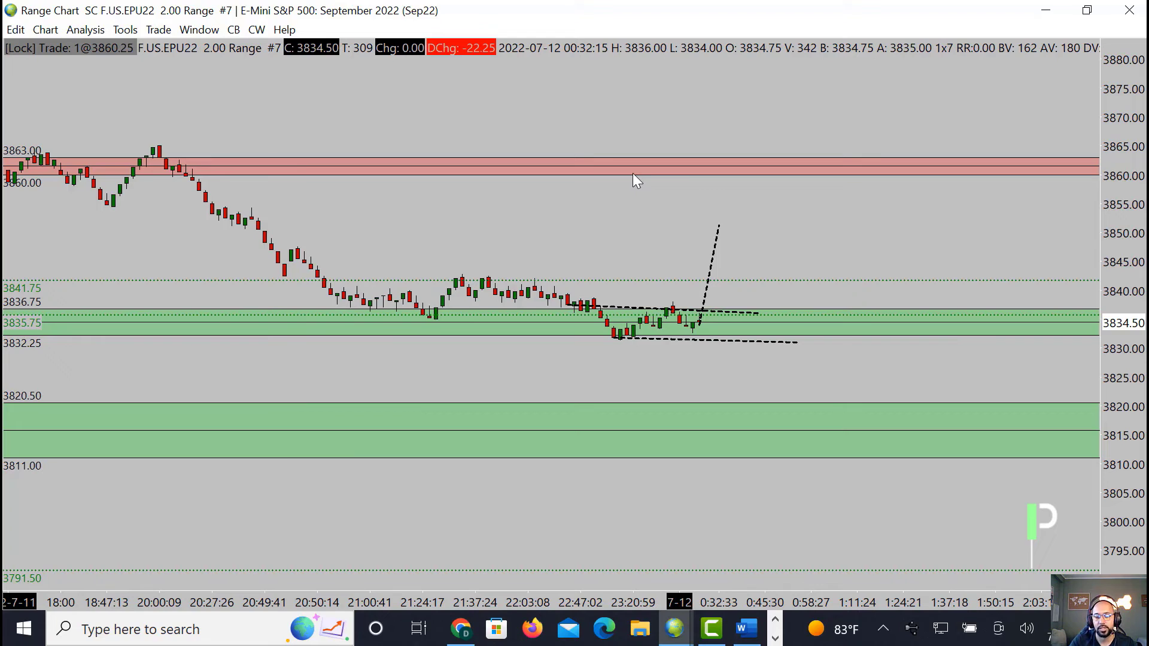
{"action": "key", "text": "Delete"}
{"action": "key", "text": "Delete"}
{"action": "key", "text": "Delete"}
{"action": "key", "text": "ctrl+z"}
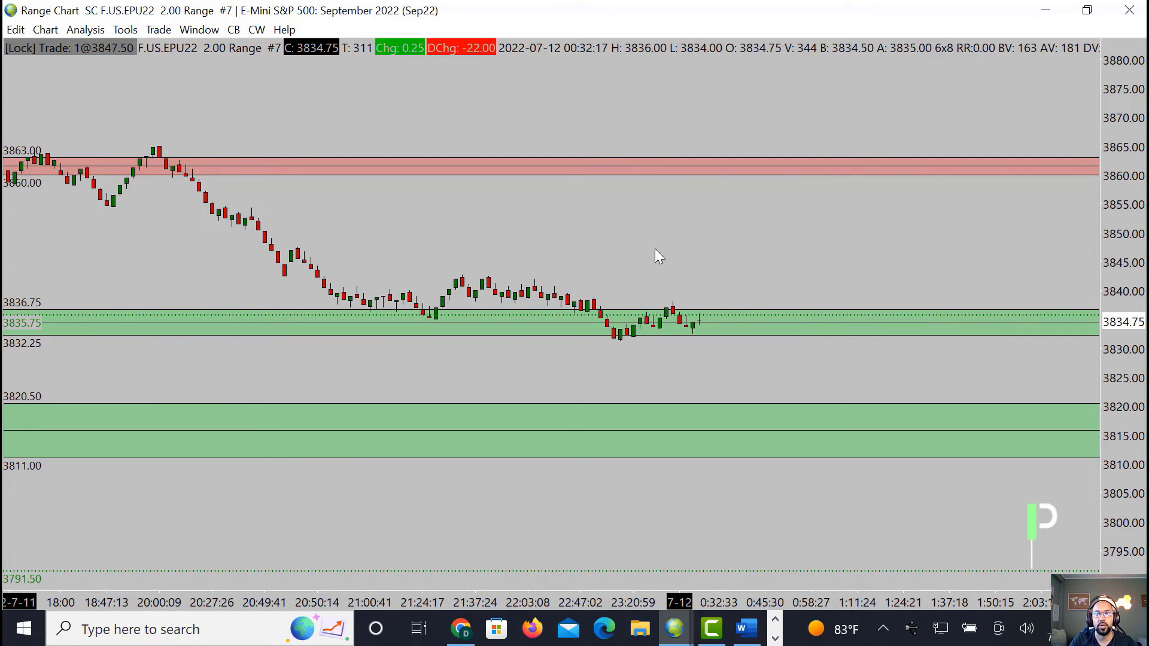
Sketch a dashed double-top projection from the current price into the 3860.00–3863.00 zone and back to support, capped by a near-horizontal line.
{"action": "left_click_drag", "start_coordinate": [694, 324], "coordinate": [739, 161]}
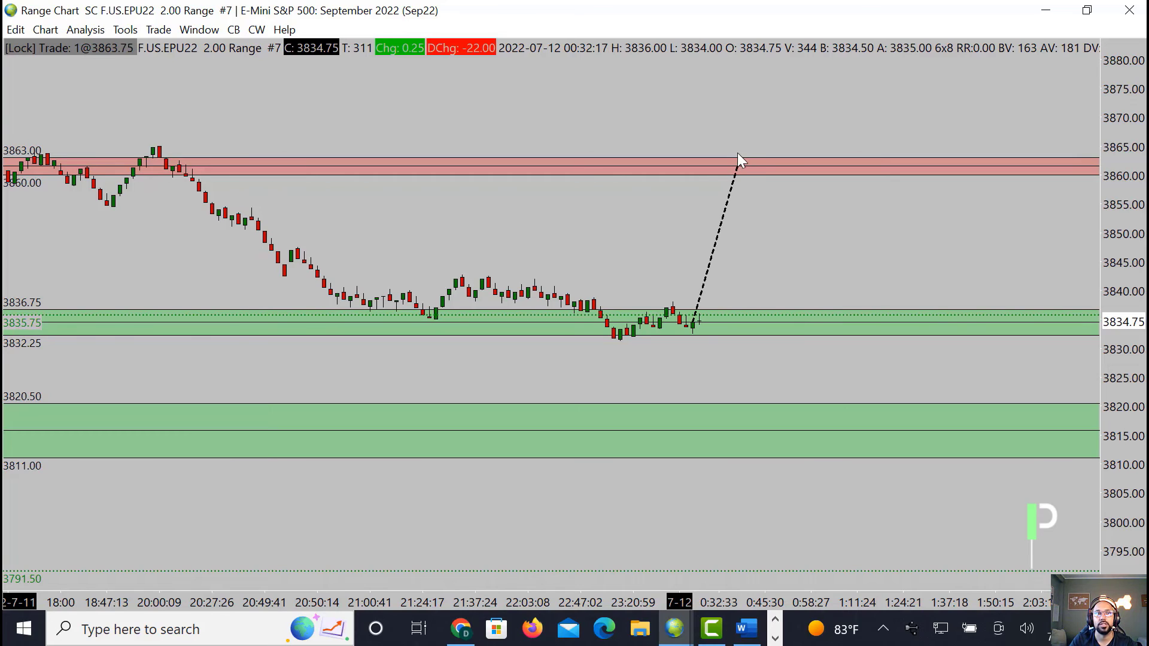
{"action": "mouse_move", "coordinate": [771, 160]}
{"action": "left_mouse_down"}
{"action": "mouse_move", "coordinate": [821, 349]}
{"action": "mouse_move", "coordinate": [820, 326]}
{"action": "left_mouse_up"}
{"action": "mouse_move", "coordinate": [733, 154]}
{"action": "left_mouse_down"}
{"action": "mouse_move", "coordinate": [907, 146]}
{"action": "mouse_move", "coordinate": [902, 158]}
{"action": "left_mouse_up"}
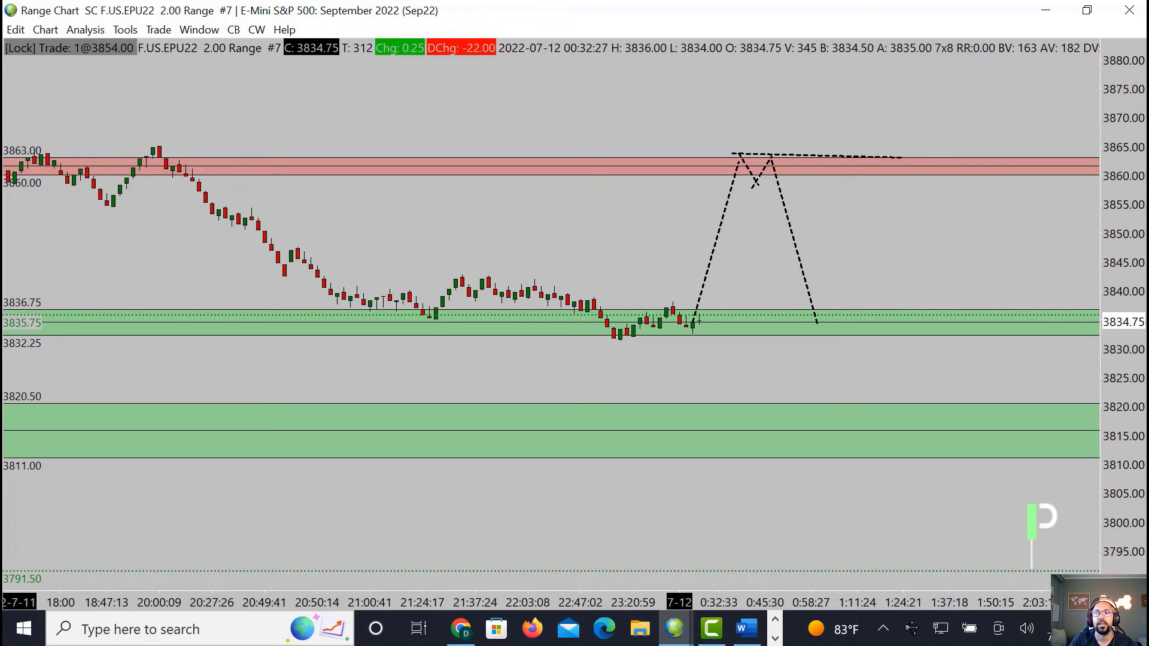
Sketch a rise to a double top in the 3883.50–3888.50 zone, plus a drop into the 3811.00–3820.50 zone with a bounce.
{"action": "left_click_drag", "start_coordinate": [1133, 255], "coordinate": [1129, 235]}
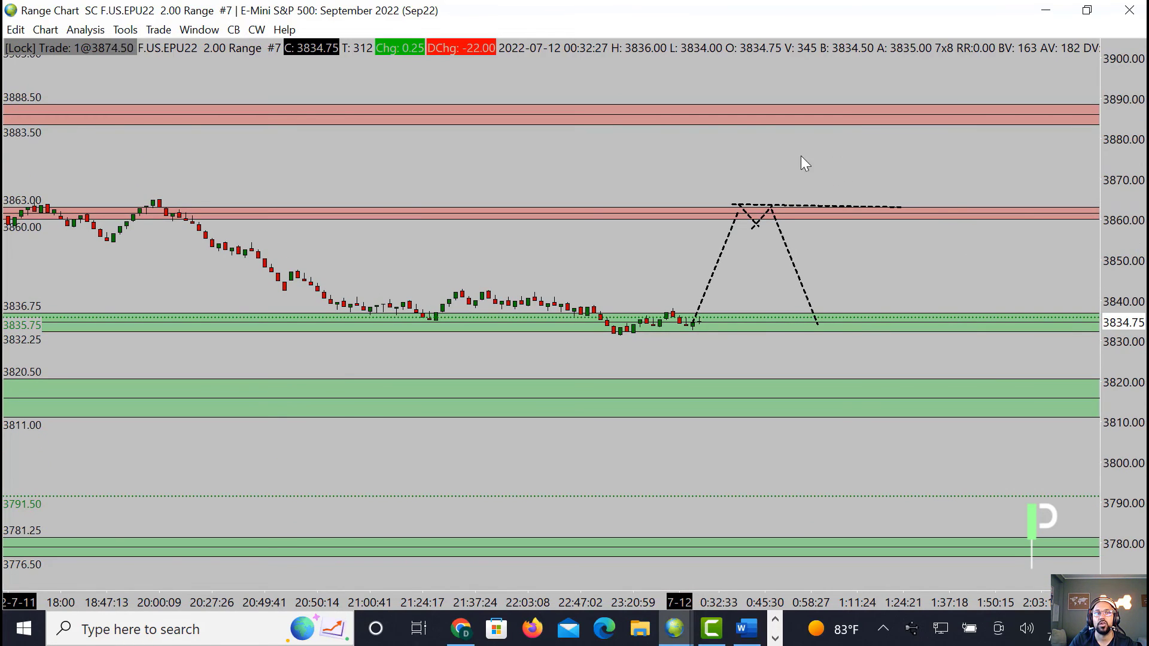
{"action": "left_click_drag", "start_coordinate": [686, 344], "coordinate": [753, 112]}
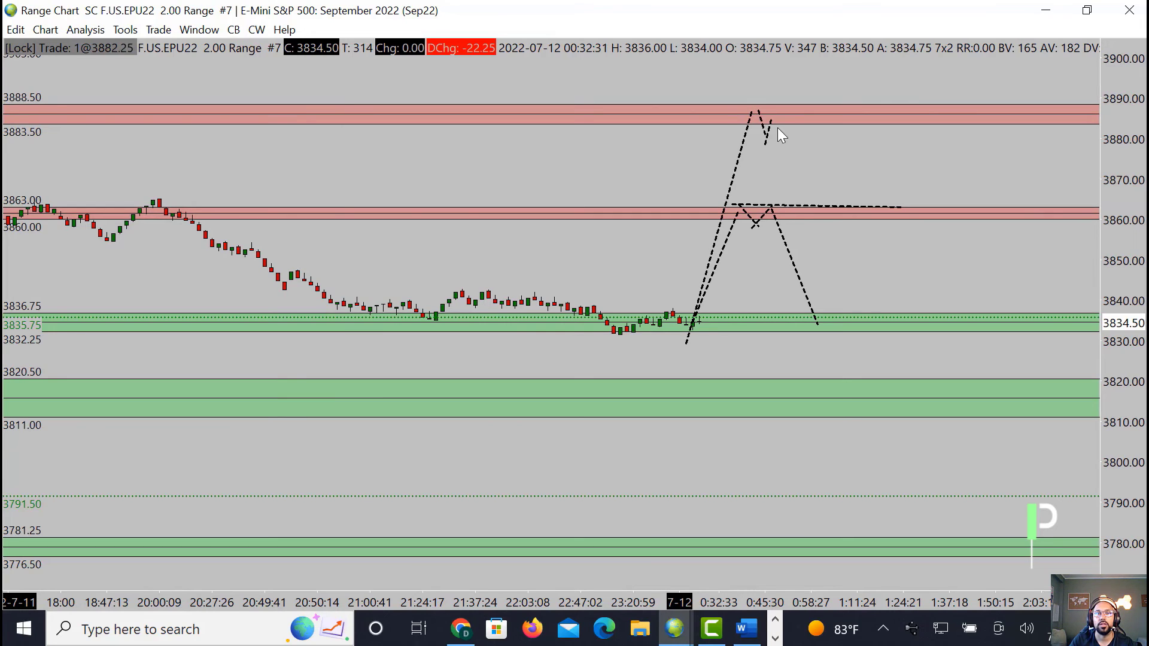
{"action": "left_click_drag", "start_coordinate": [772, 112], "coordinate": [797, 182]}
{"action": "mouse_move", "coordinate": [698, 315]}
{"action": "left_mouse_down"}
{"action": "mouse_move", "coordinate": [727, 403]}
{"action": "mouse_move", "coordinate": [765, 365]}
{"action": "mouse_move", "coordinate": [806, 419]}
{"action": "left_mouse_up"}
{"action": "left_click_drag", "start_coordinate": [805, 419], "coordinate": [830, 344]}
Undo the sketched projections, keeping only the dashed rise from the current price to the 3860.00–3863.00 zone.
{"action": "key", "text": "ctrl+z"}
{"action": "key", "text": "ctrl+z"}
{"action": "key", "text": "ctrl+z"}
{"action": "key", "text": "ctrl+z"}
{"action": "key", "text": "ctrl+z"}
{"action": "key", "text": "ctrl+z"}
{"action": "key", "text": "ctrl+z"}
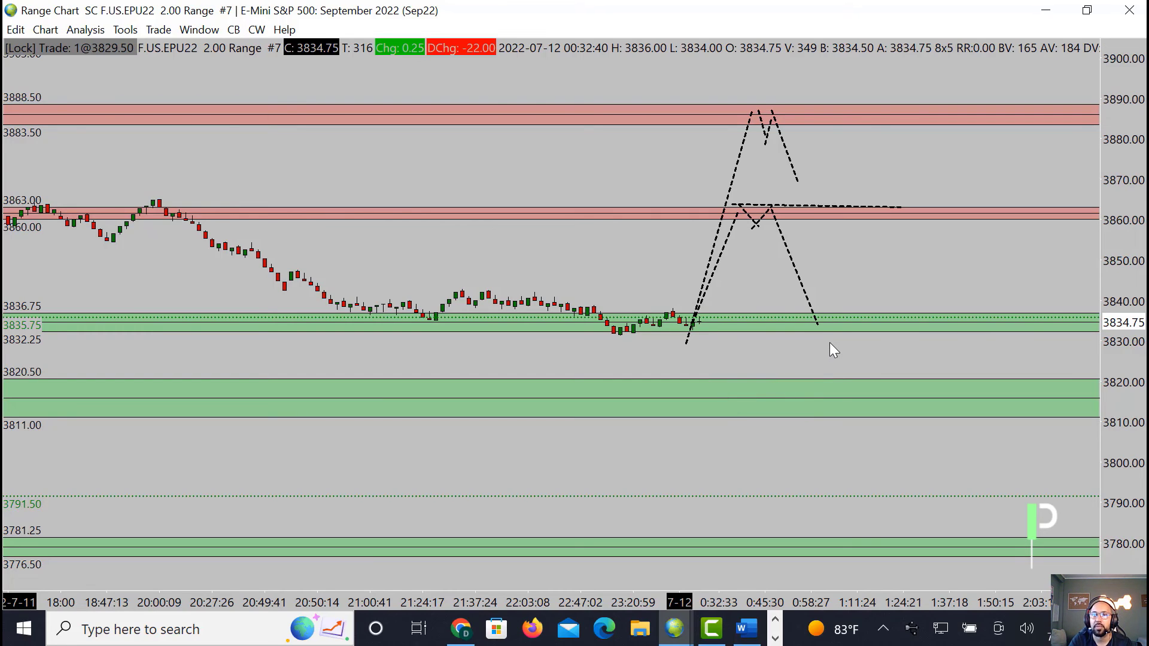
{"action": "key", "text": "ctrl+z"}
{"action": "key", "text": "ctrl+z"}
{"action": "key", "text": "ctrl+z"}
{"action": "key", "text": "ctrl+z"}
{"action": "key", "text": "ctrl+z"}
{"action": "key", "text": "ctrl+z"}
{"action": "key", "text": "ctrl+z"}
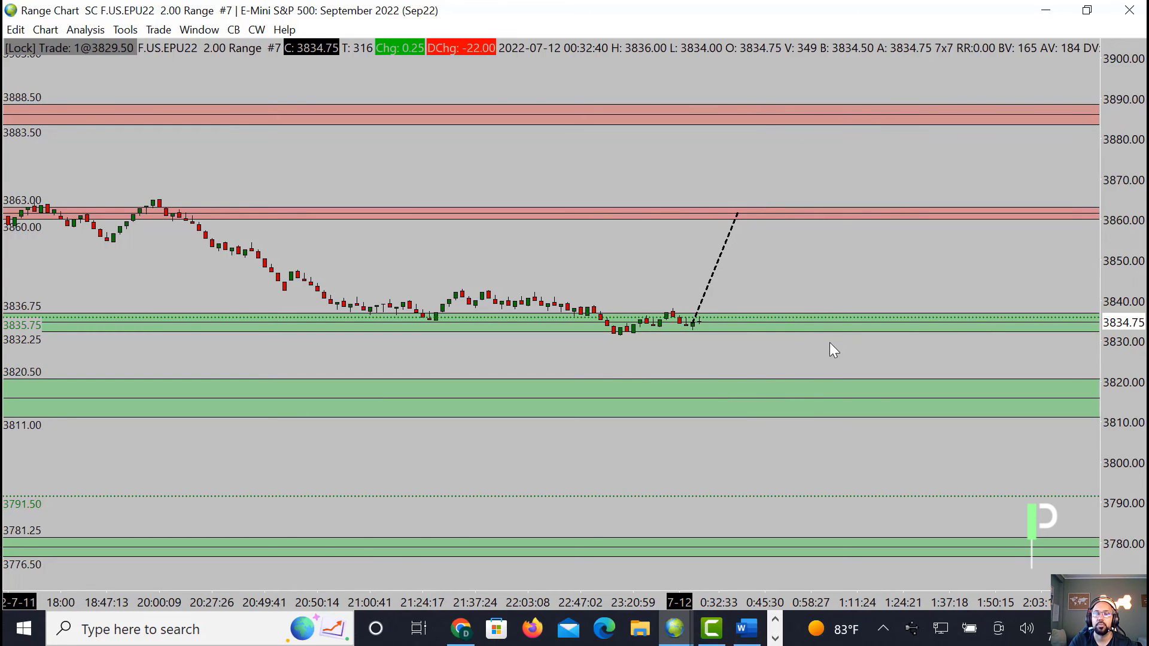